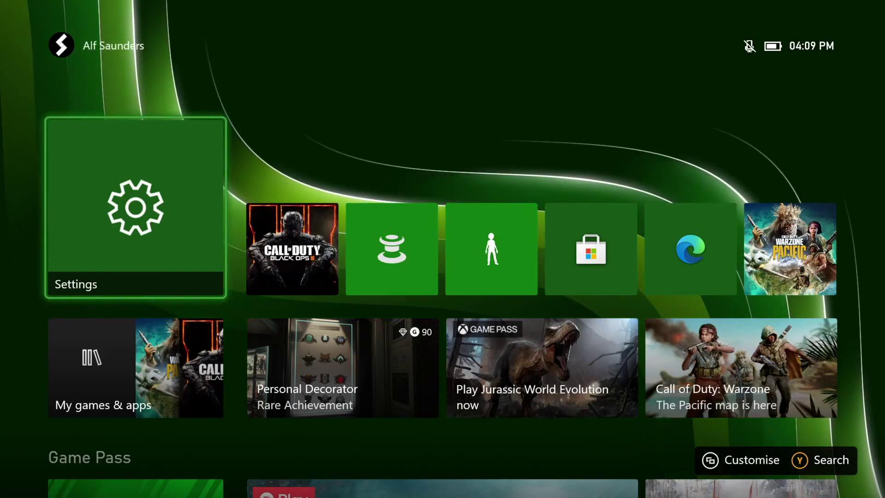
# Restart the Xbox console from the power options and wait for the Home screen
pyautogui.press('super')
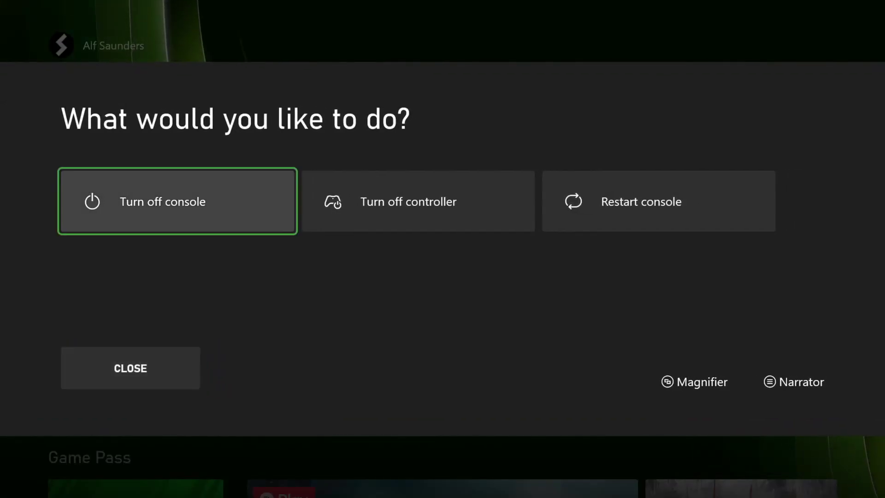
pyautogui.press('Right')
pyautogui.press('Right')
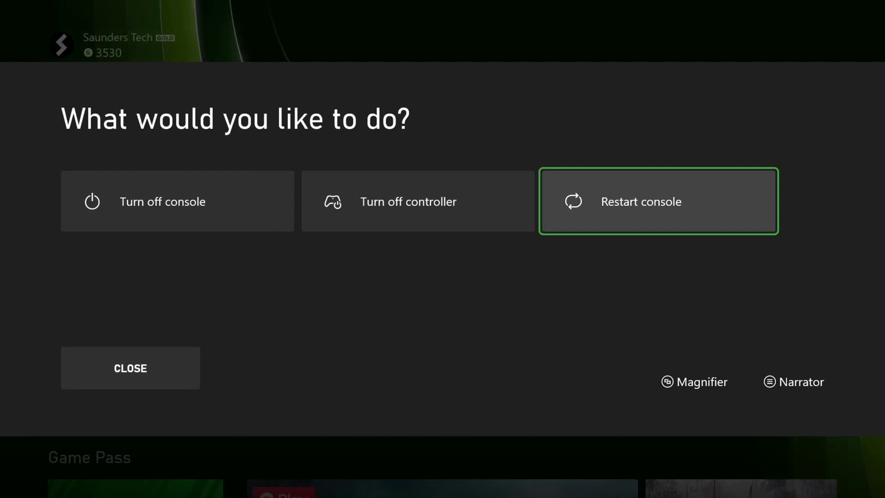
pyautogui.press('Escape')
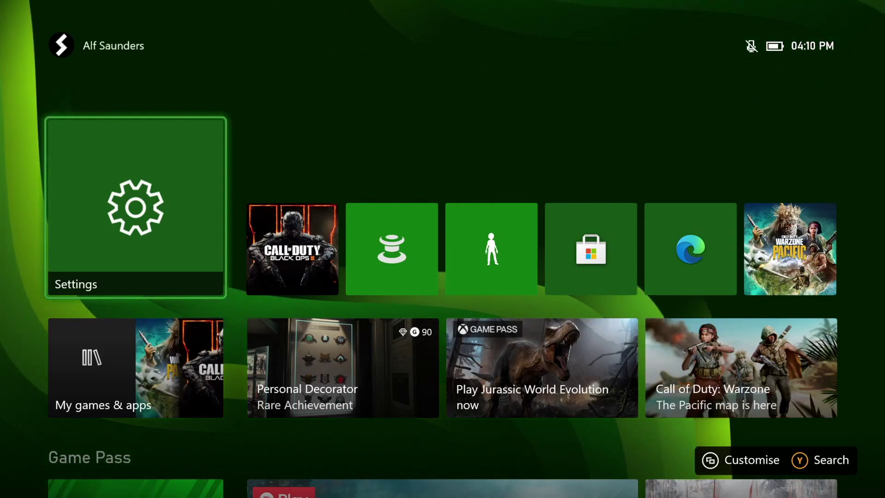
# In Settings > General > TV & display options, review the Resolution choices at 1080p, then return to General
pyautogui.press('Return')
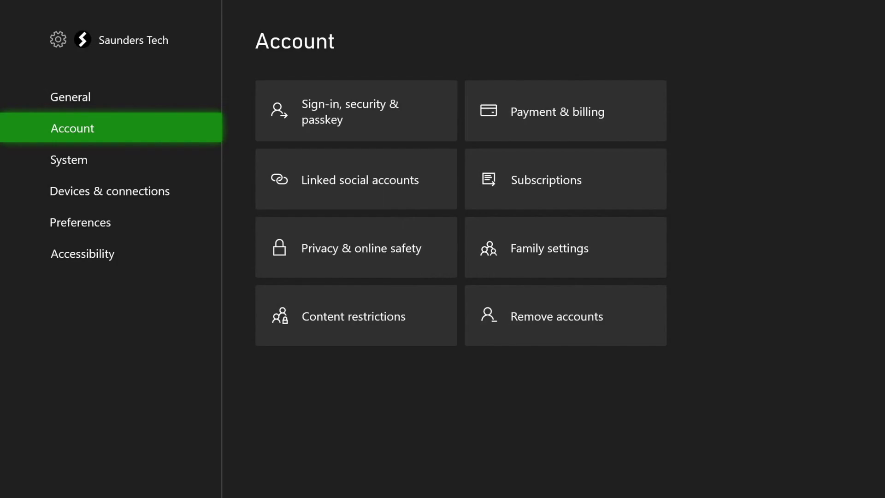
pyautogui.press('Up')
pyautogui.press('Right')
pyautogui.press('Down')
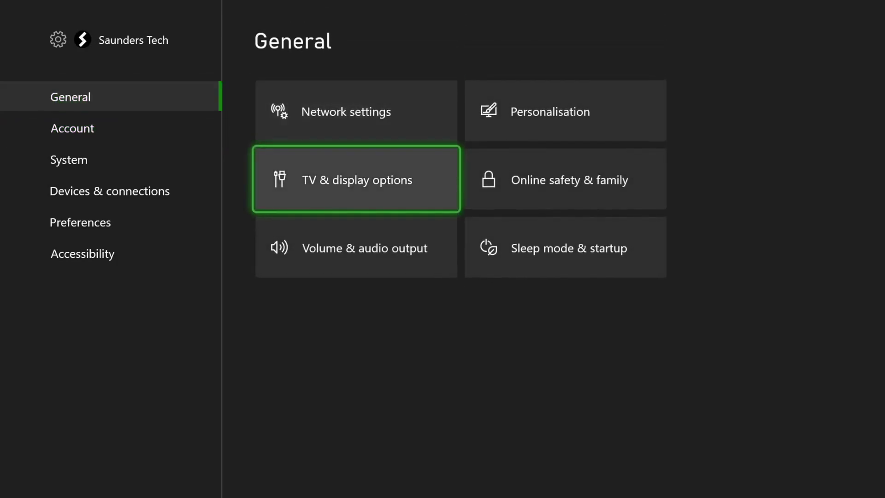
pyautogui.press('Return')
pyautogui.press('Return')
pyautogui.press('Down')
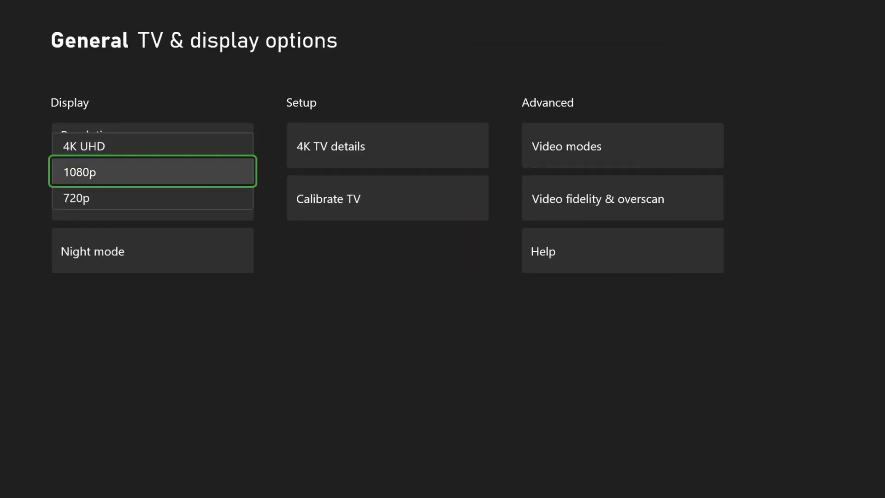
pyautogui.press('Escape')
pyautogui.press('Escape')
pyautogui.press('Escape')
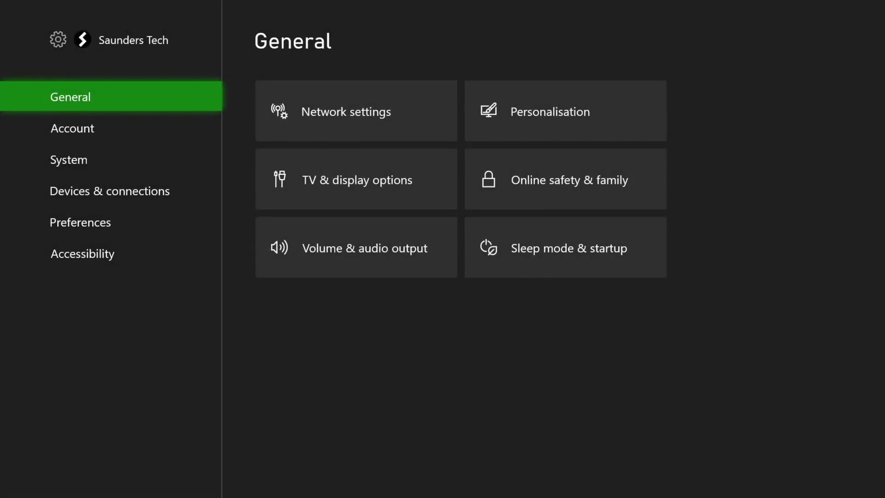
# Open the Volume & audio output settings from the General page
pyautogui.press('Right')
pyautogui.press('Right')
pyautogui.press('Left')
pyautogui.press('Down')
pyautogui.press('Down')
pyautogui.press('Return')
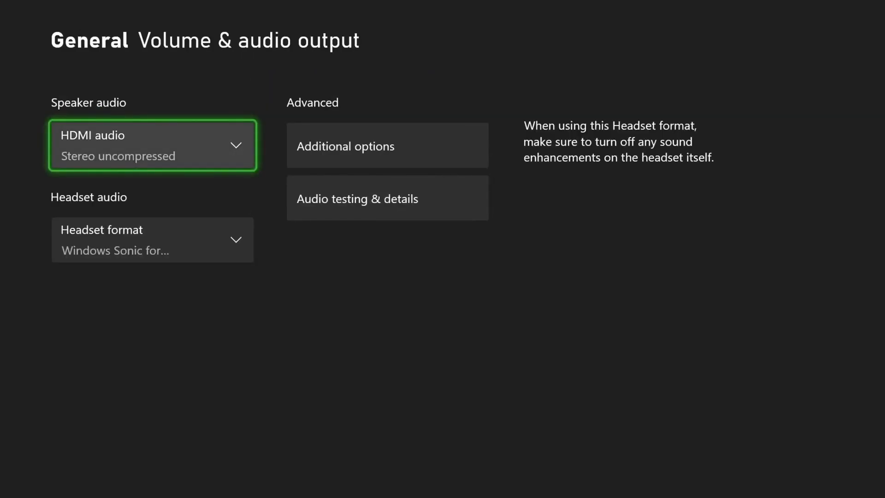
# Set HDMI audio to Stereo uncompressed and confirm it stays selected
pyautogui.press('Return')
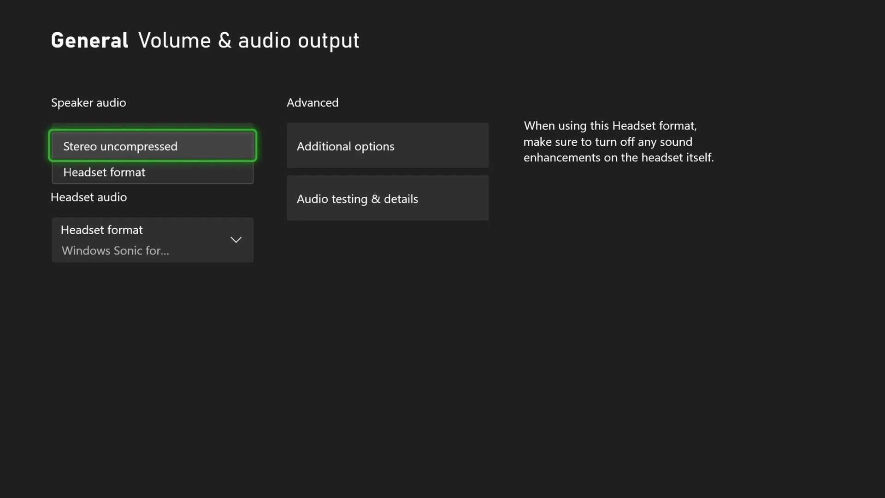
pyautogui.press('Down')
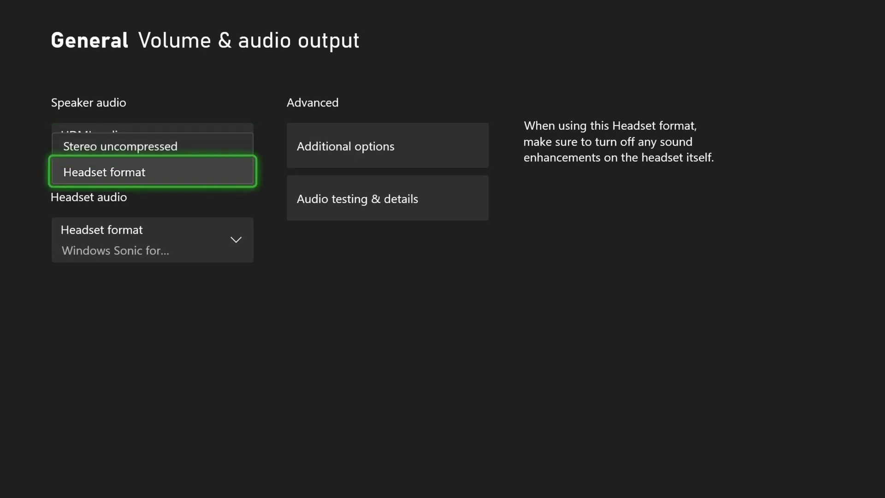
pyautogui.press('Up')
pyautogui.press('Return')
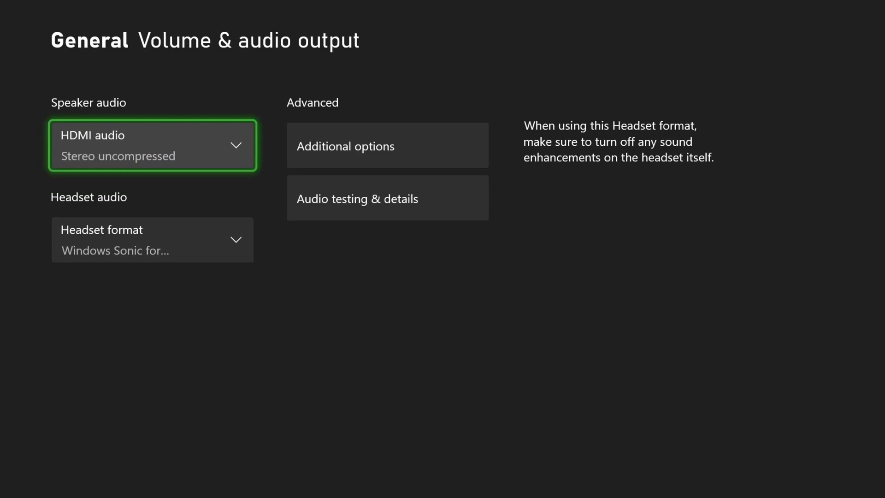
pyautogui.press('Return')
pyautogui.press('Down')
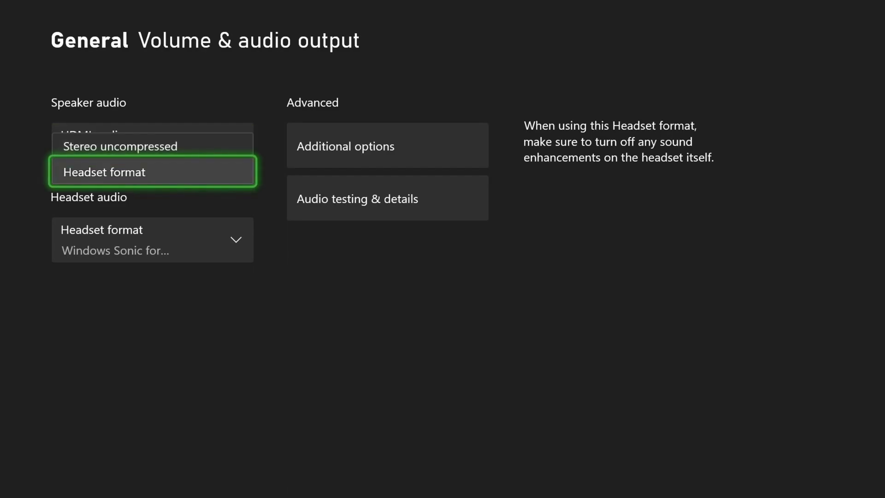
pyautogui.press('Up')
pyautogui.press('Return')
# Browse the Headset format list, including DTS, and keep Windows Sonic for Headphones
pyautogui.press('Down')
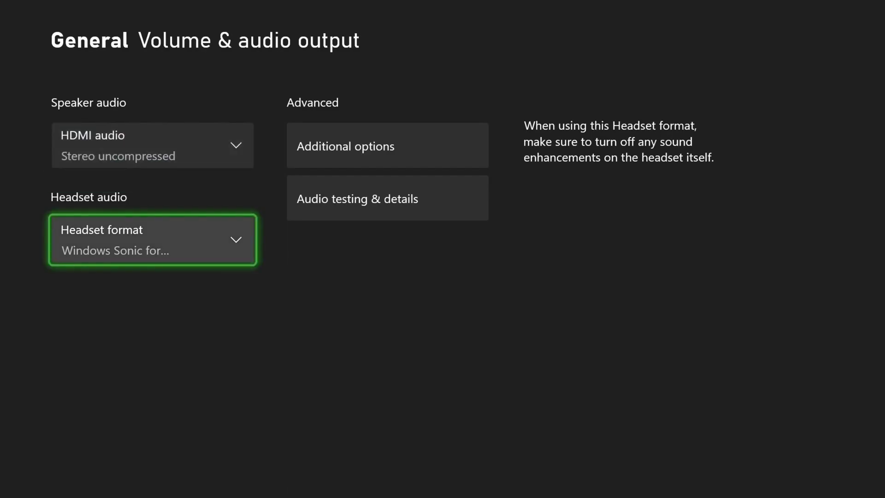
pyautogui.press('Return')
pyautogui.press('Return')
pyautogui.press('Return')
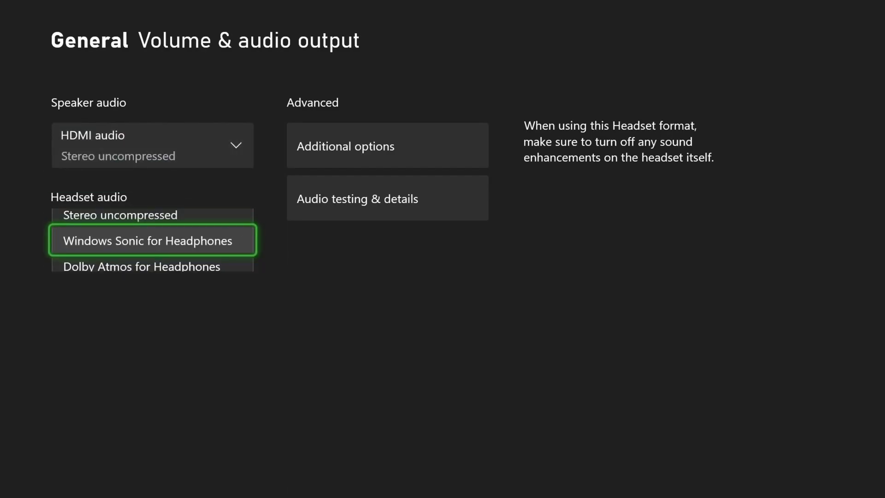
pyautogui.press('Up')
pyautogui.press('Down')
pyautogui.press('Down')
pyautogui.press('Down')
pyautogui.press('Up')
pyautogui.press('Up')
pyautogui.press('Up')
pyautogui.press('Down')
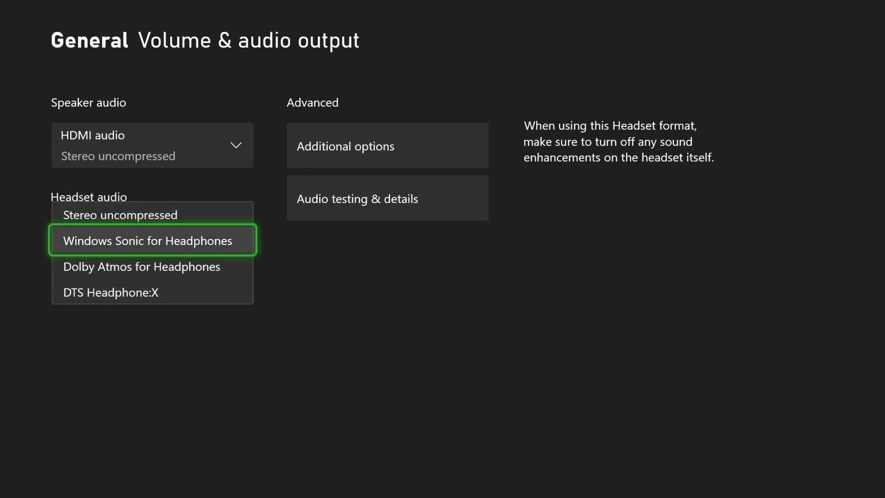
pyautogui.press('Up')
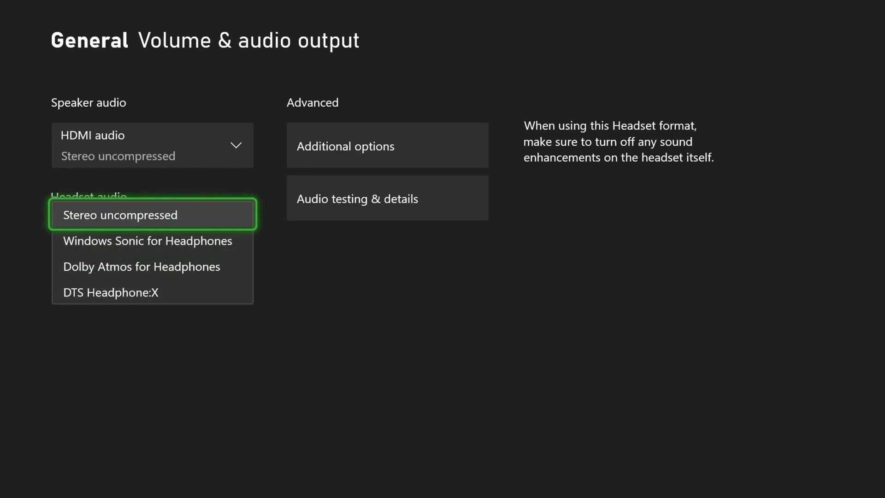
pyautogui.press('Escape')
pyautogui.press('Right')
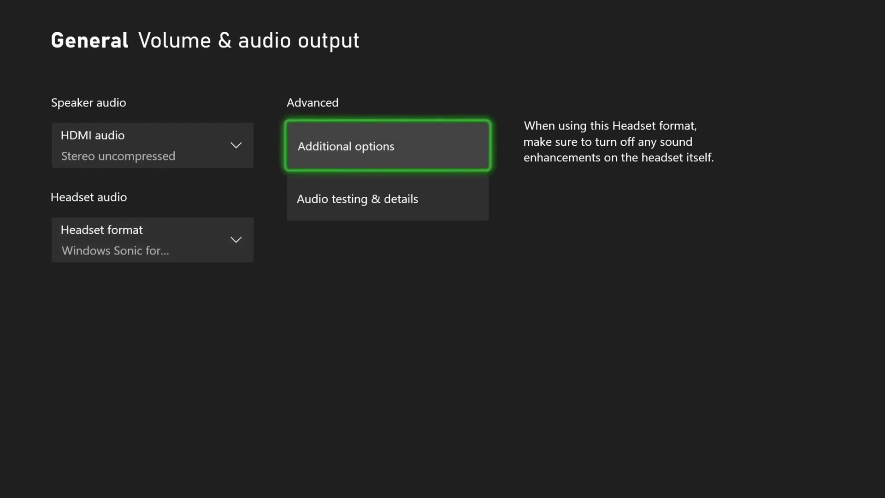
pyautogui.press('Return')
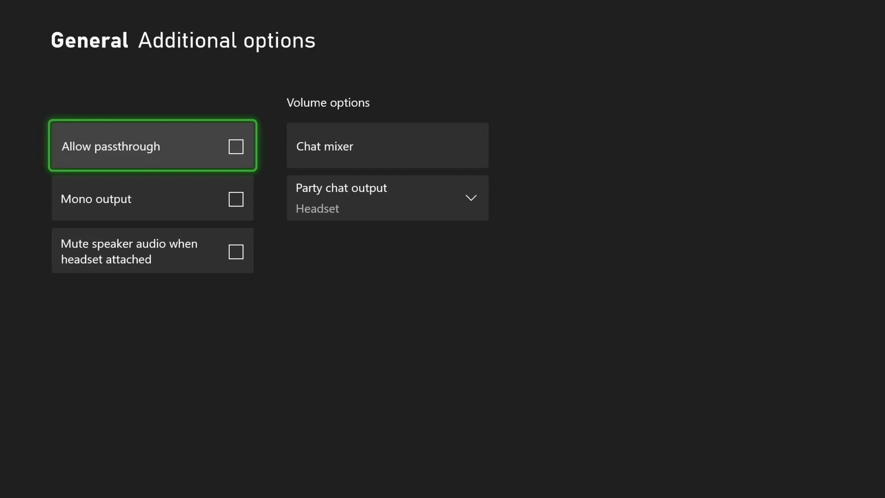
pyautogui.press('Down')
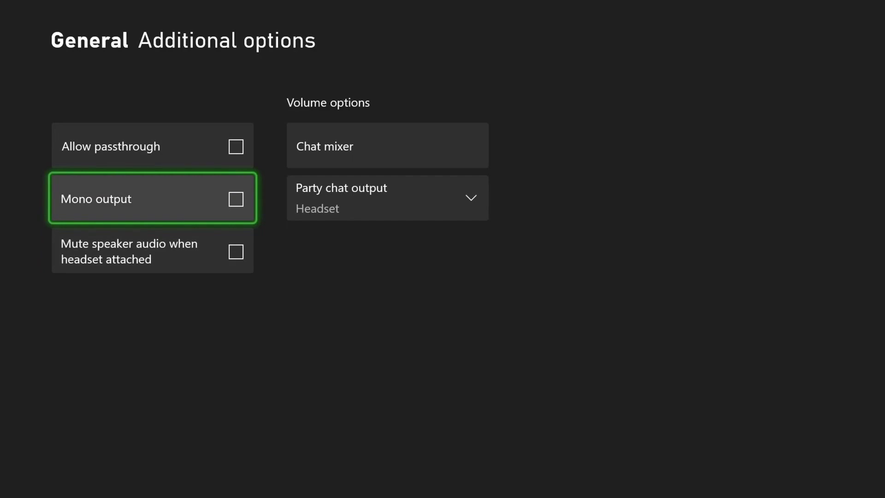
pyautogui.press('Escape')
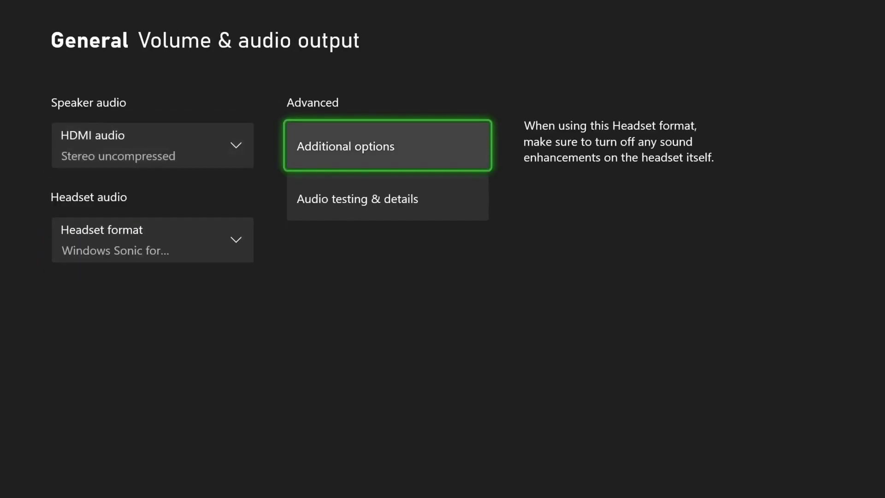